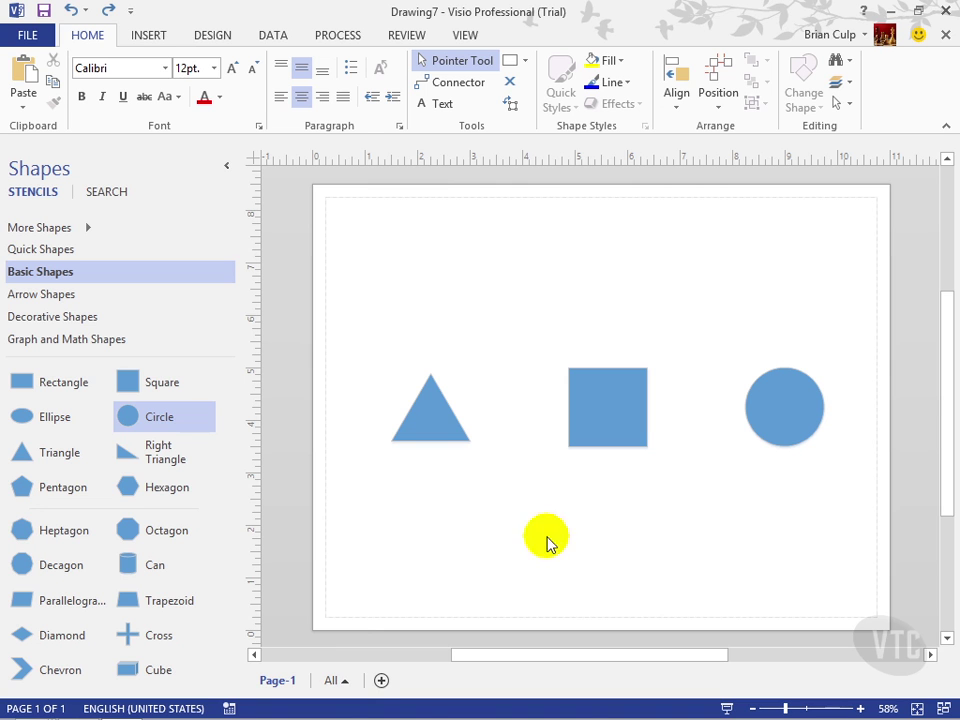
Select the circle, then the square, and finally the triangle on its own.
{"action": "left_click", "coordinate": [767, 416]}
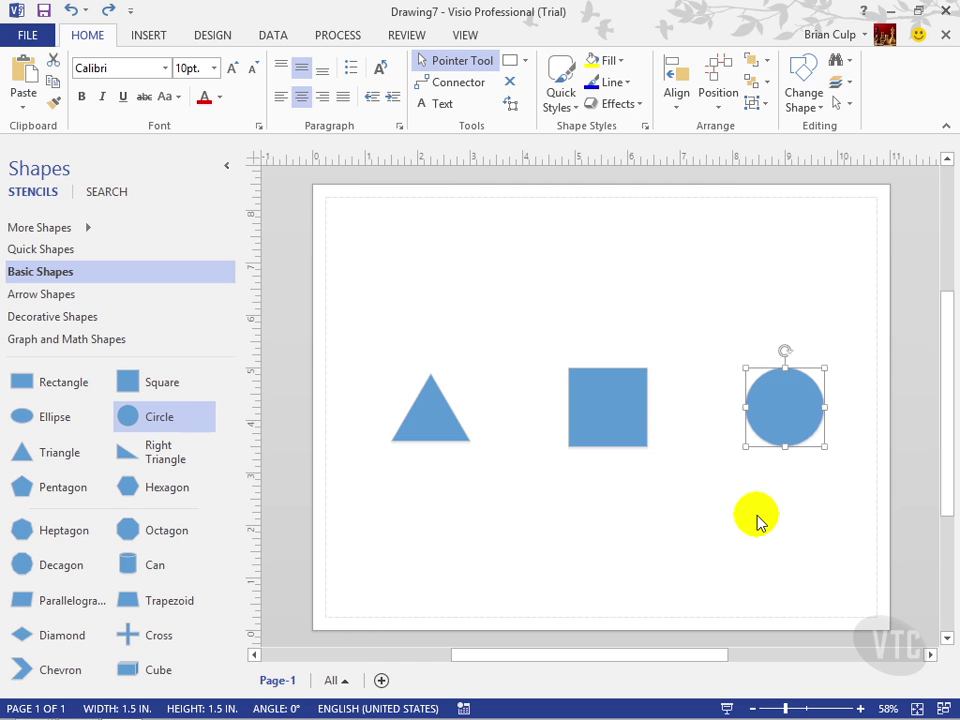
{"action": "left_click", "coordinate": [637, 407]}
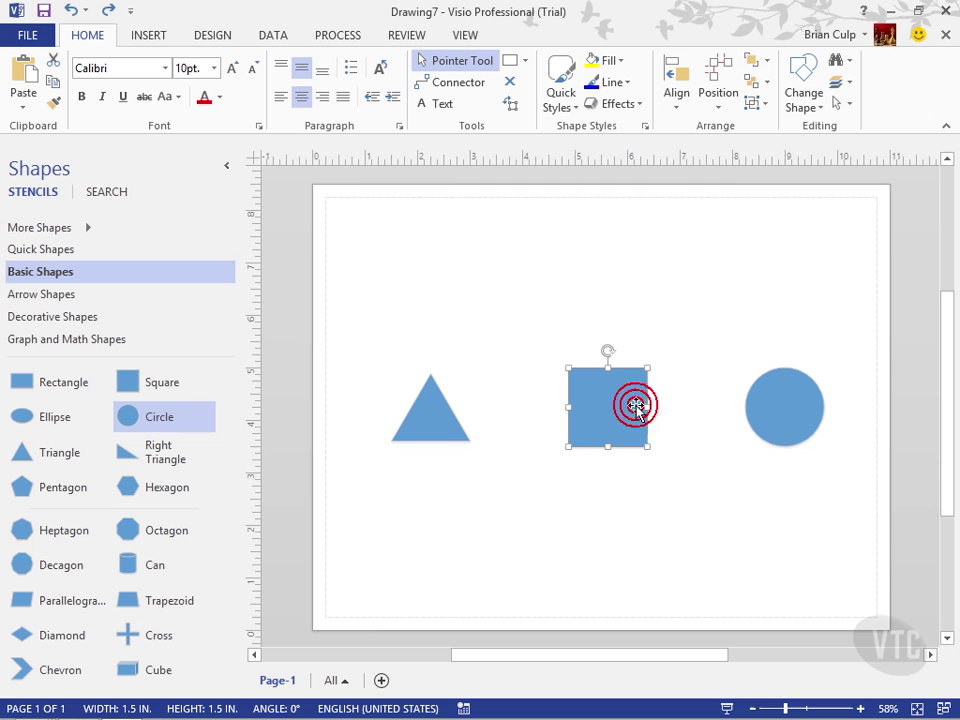
{"action": "left_click", "coordinate": [440, 423]}
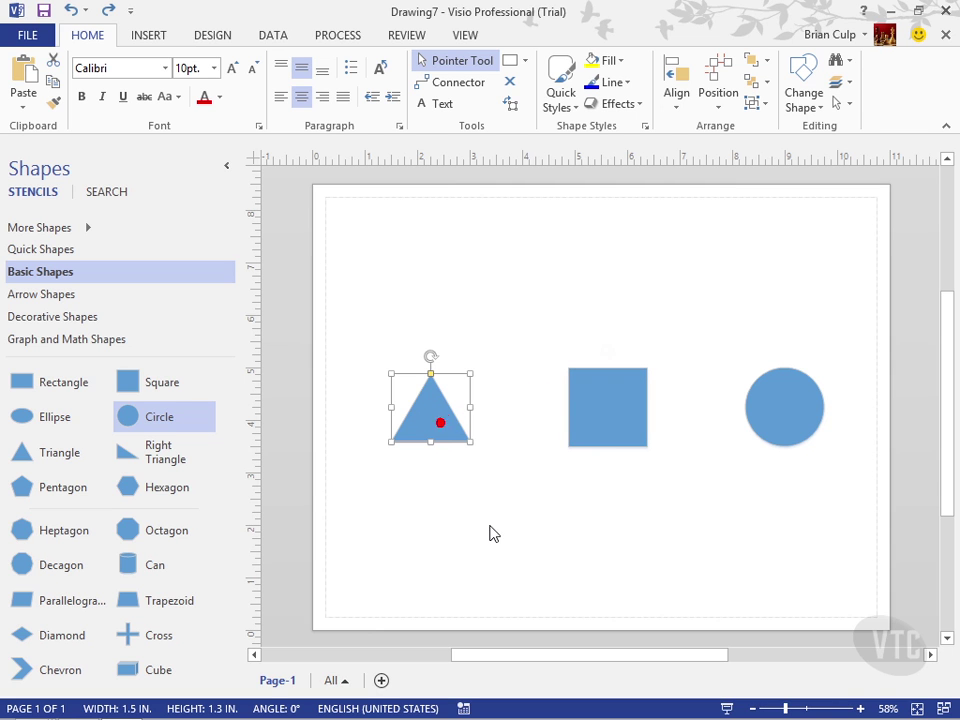
Clear the selection and drag an area box enclosing the triangle, square and circle together.
{"action": "left_click", "coordinate": [358, 369]}
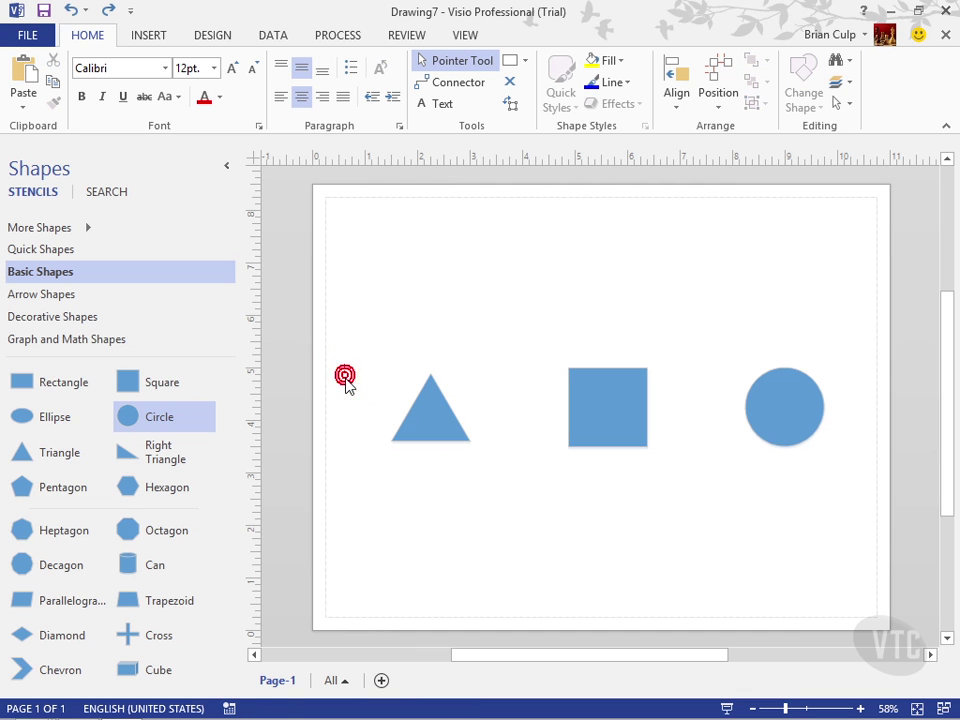
{"action": "left_click_drag", "start_coordinate": [345, 377], "coordinate": [487, 492]}
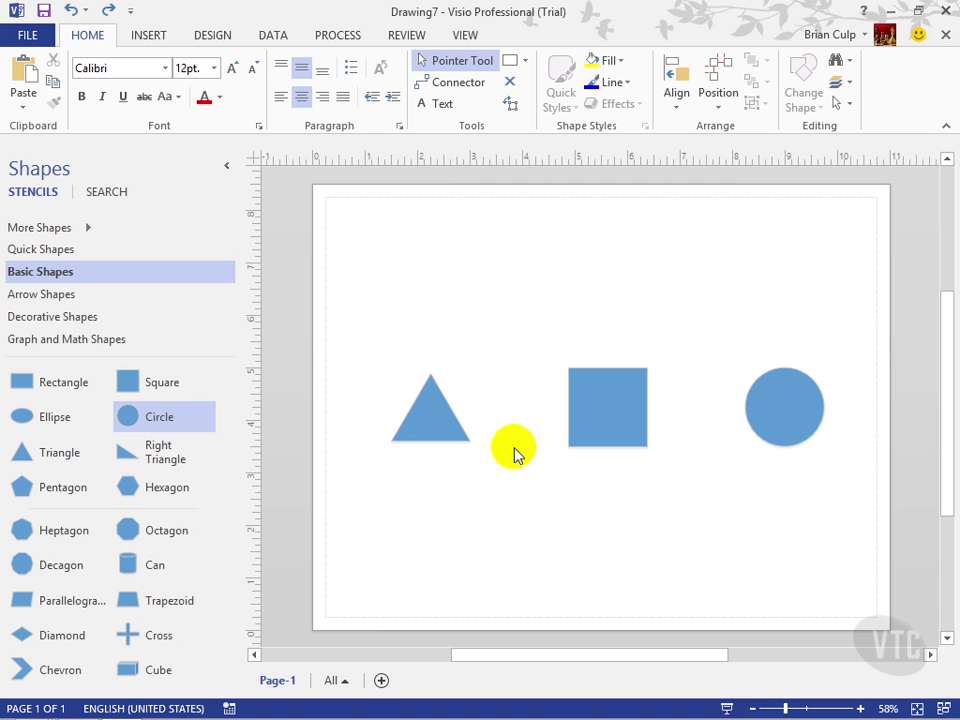
{"action": "left_click_drag", "start_coordinate": [385, 224], "coordinate": [548, 306]}
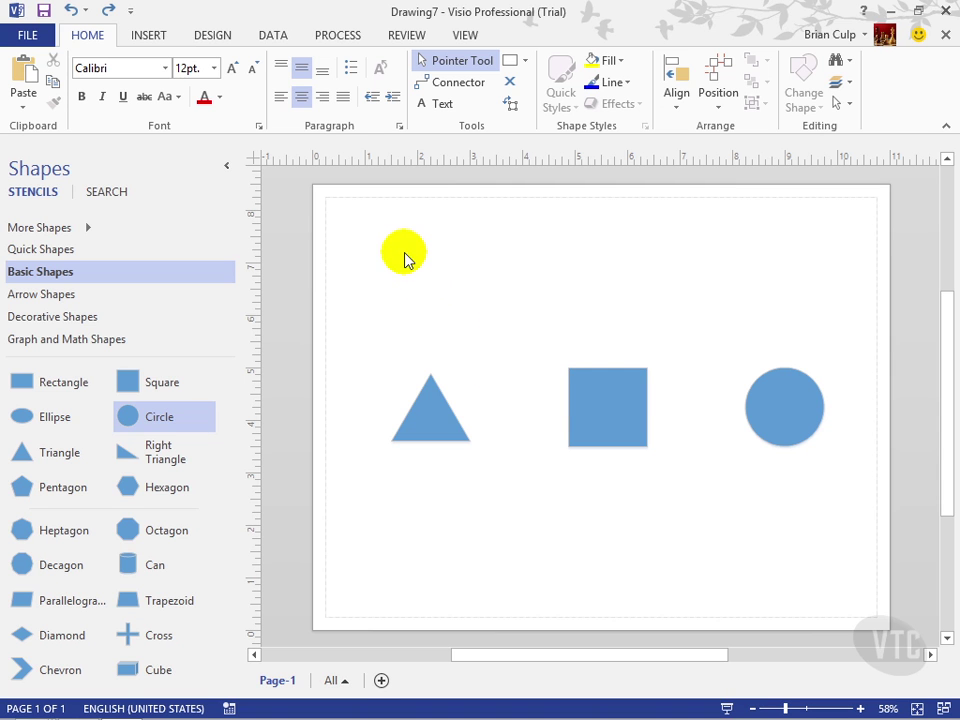
{"action": "left_click_drag", "start_coordinate": [401, 246], "coordinate": [575, 317]}
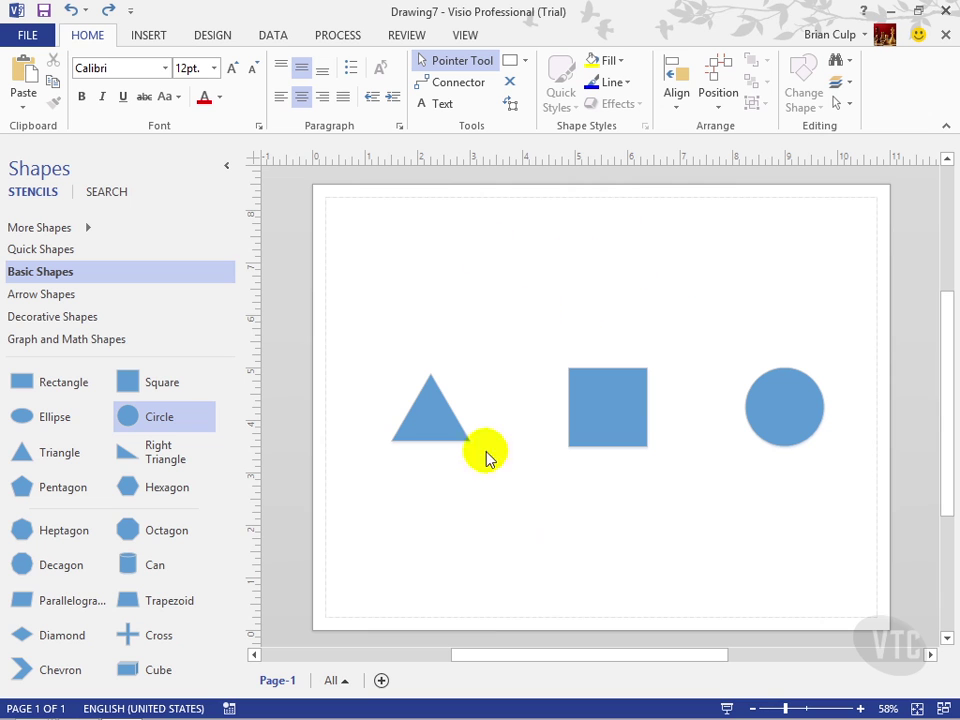
{"action": "left_click_drag", "start_coordinate": [373, 397], "coordinate": [845, 420]}
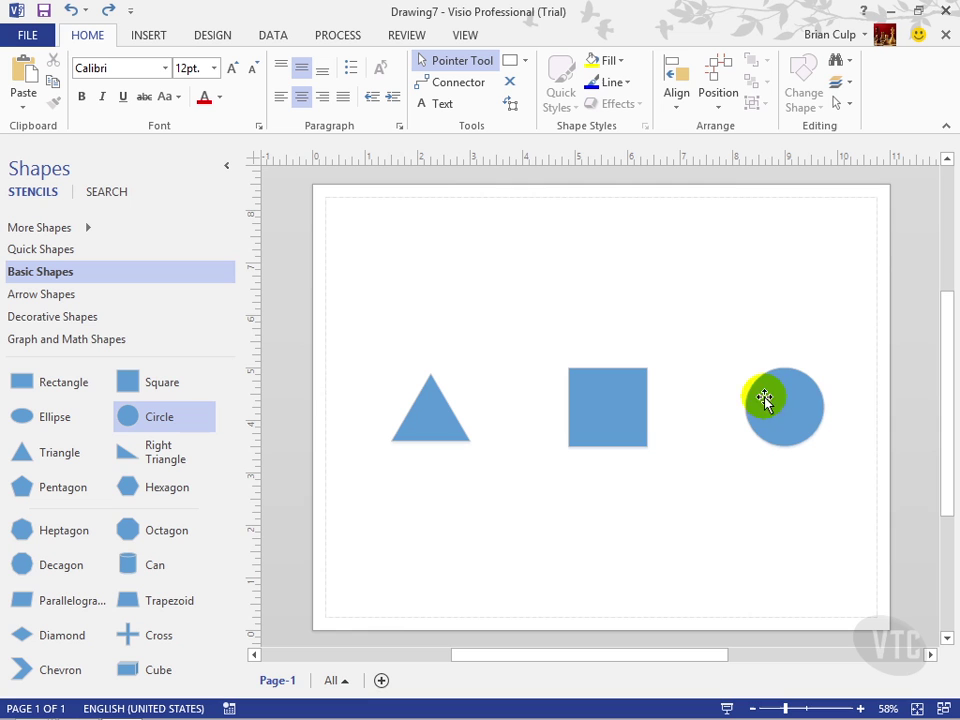
{"action": "left_click_drag", "start_coordinate": [346, 394], "coordinate": [883, 422]}
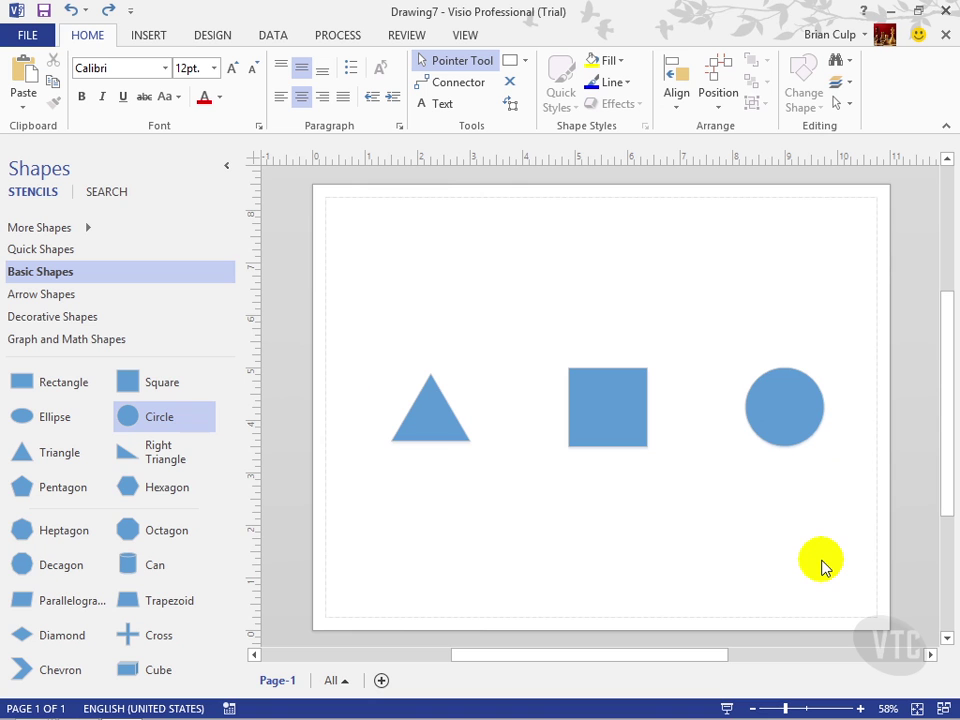
{"action": "left_click_drag", "start_coordinate": [355, 331], "coordinate": [853, 510]}
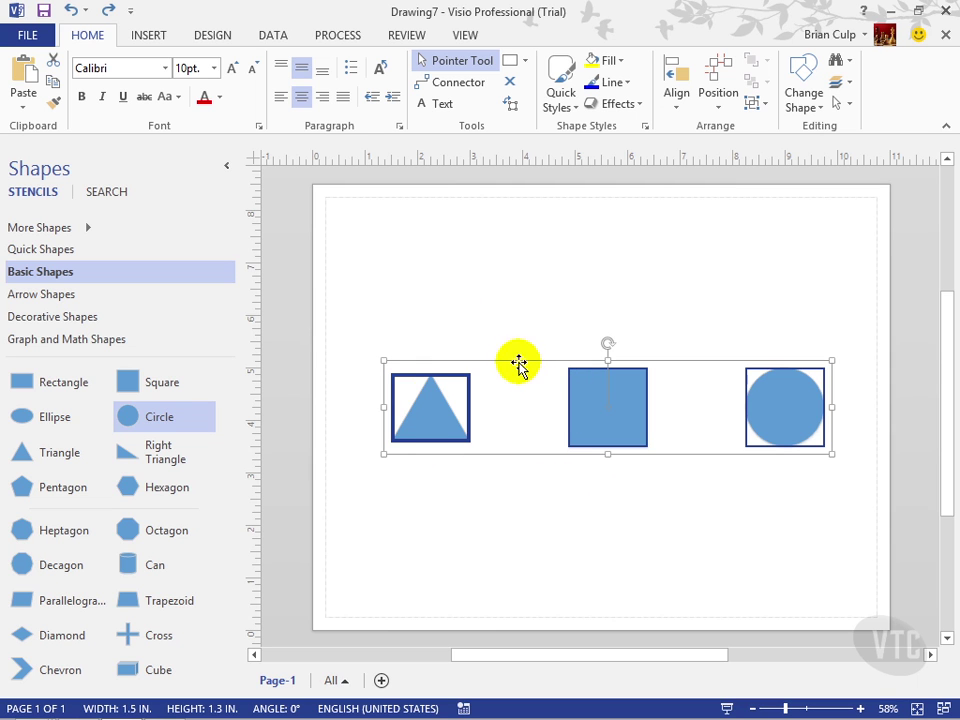
Move the row up the page and place a Ctrl+D duplicate of it below.
{"action": "left_click_drag", "start_coordinate": [514, 364], "coordinate": [511, 232]}
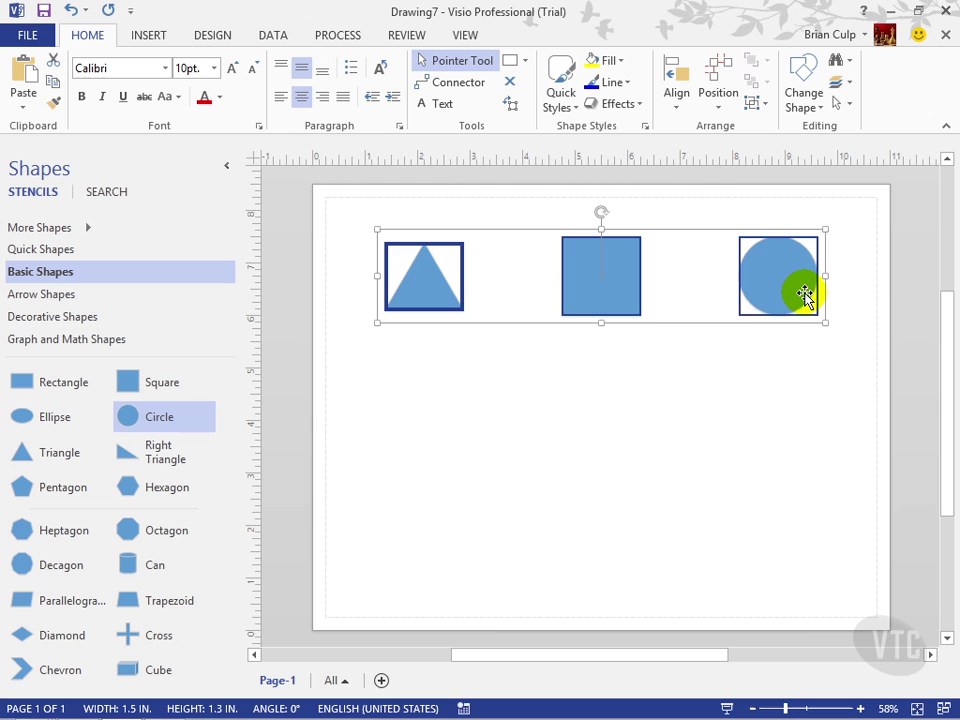
{"action": "key", "text": "ctrl+d"}
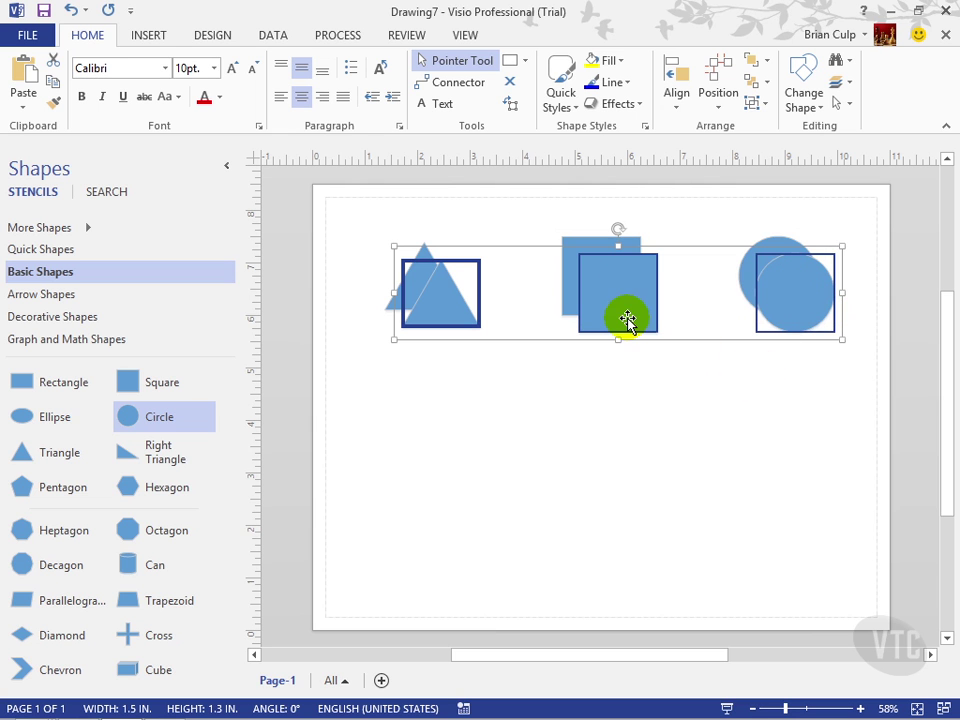
{"action": "left_click_drag", "start_coordinate": [614, 320], "coordinate": [606, 484]}
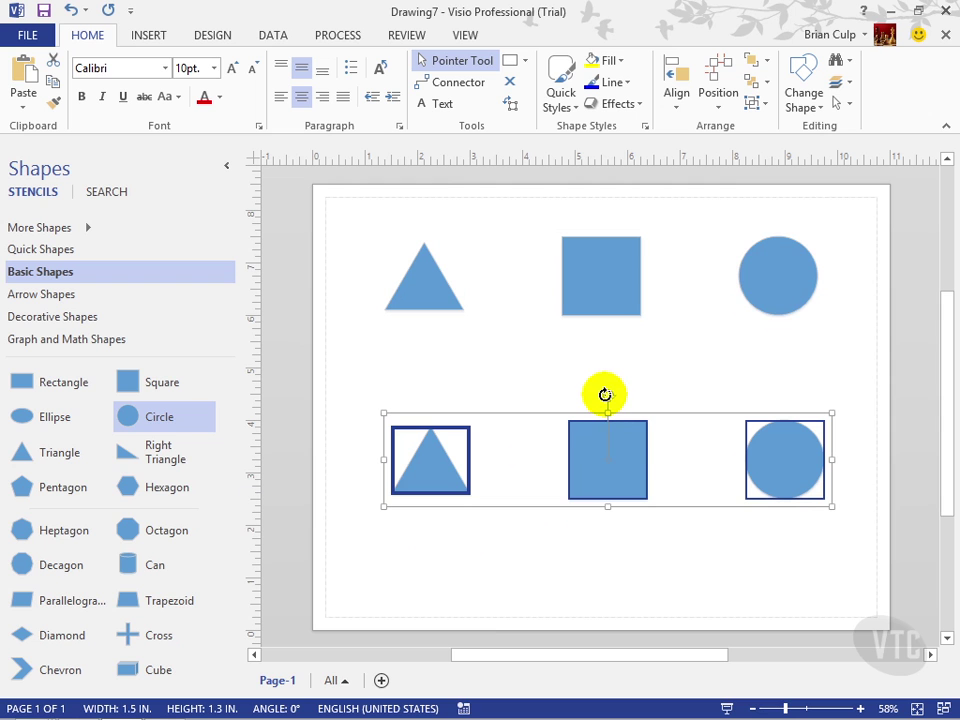
Select the lower duplicate row and rotate it 180° so it reads upside down.
{"action": "left_click", "coordinate": [546, 375]}
{"action": "left_click_drag", "start_coordinate": [355, 367], "coordinate": [866, 529]}
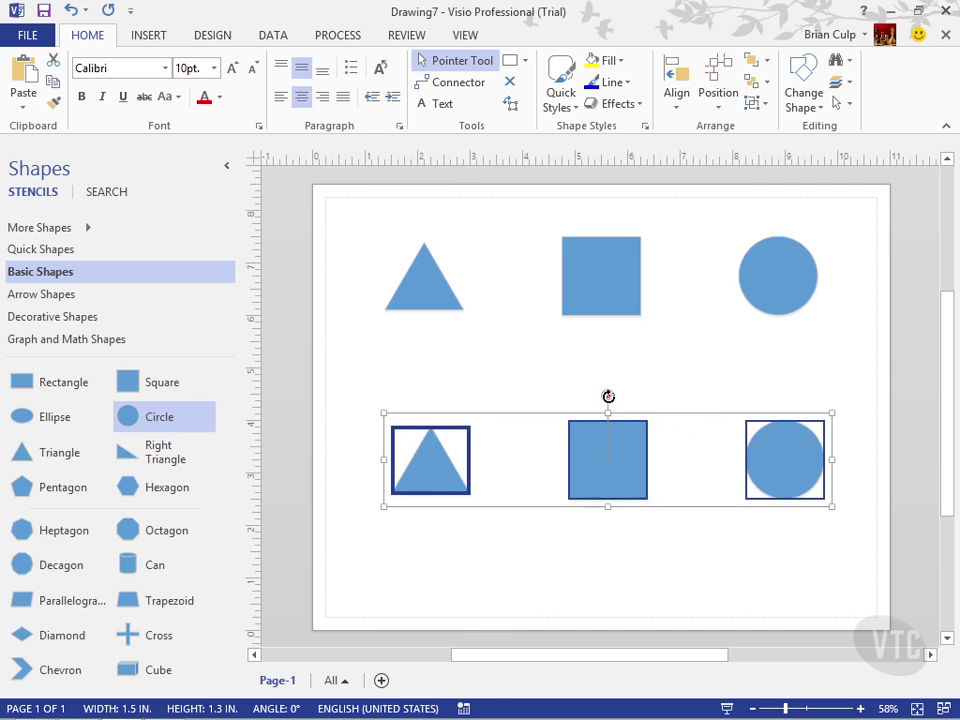
{"action": "left_click_drag", "start_coordinate": [608, 397], "coordinate": [605, 497]}
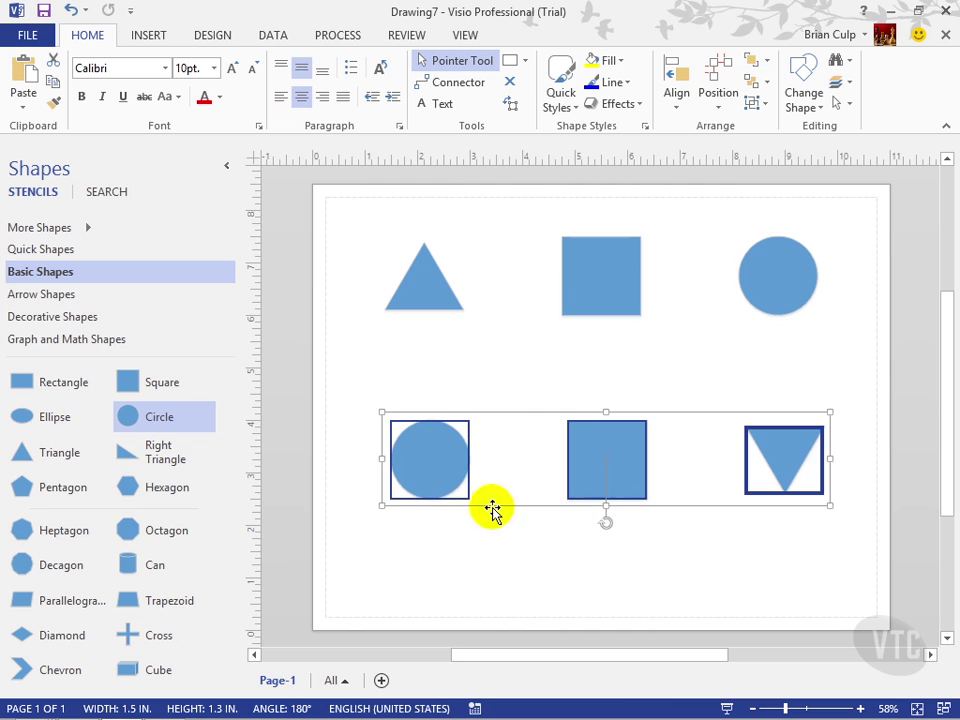
{"action": "left_click", "coordinate": [484, 369]}
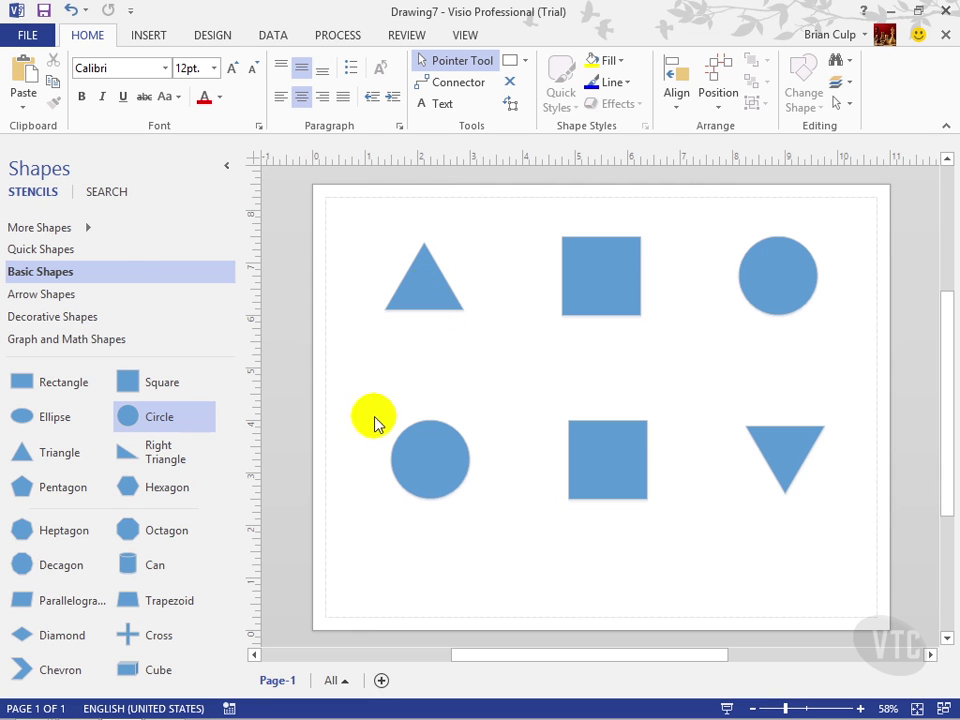
{"action": "left_click_drag", "start_coordinate": [370, 371], "coordinate": [670, 241]}
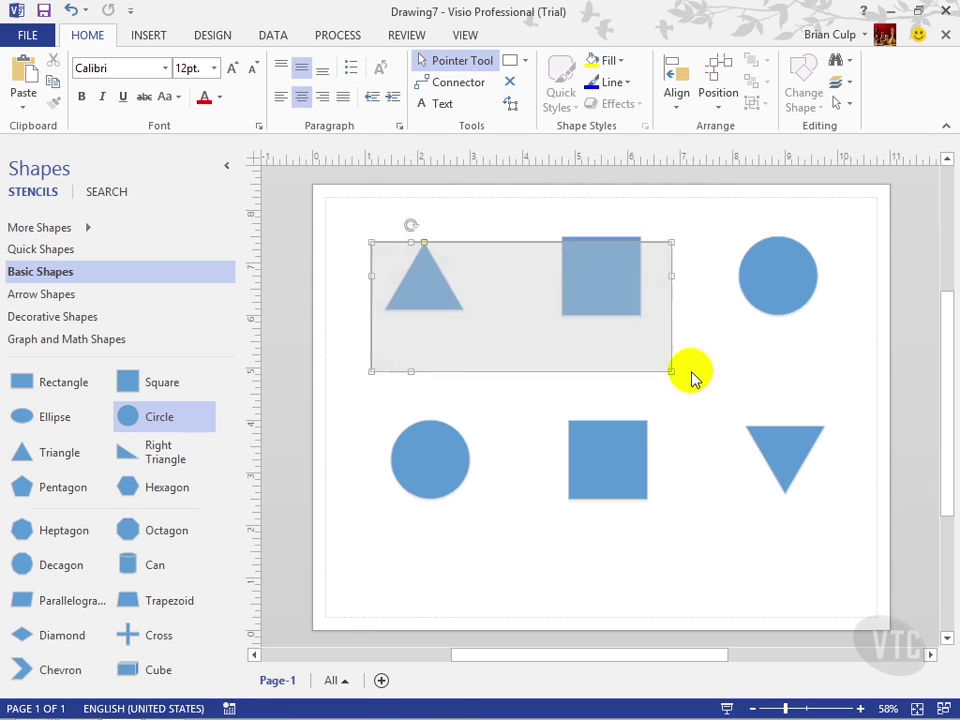
{"action": "left_click_drag", "start_coordinate": [403, 385], "coordinate": [658, 214]}
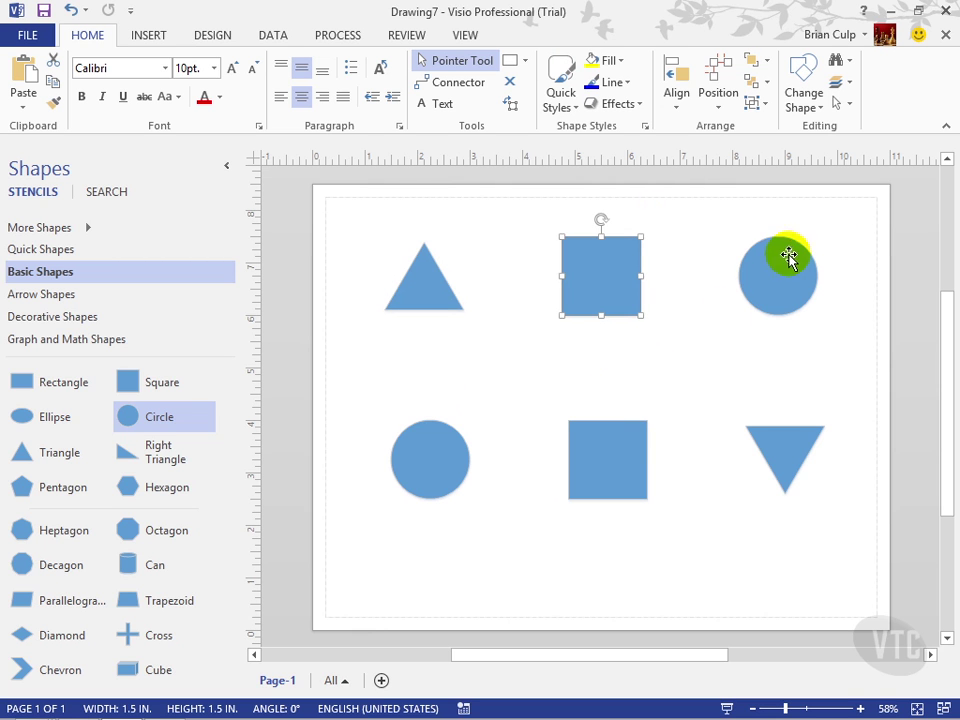
{"action": "left_click", "coordinate": [746, 306]}
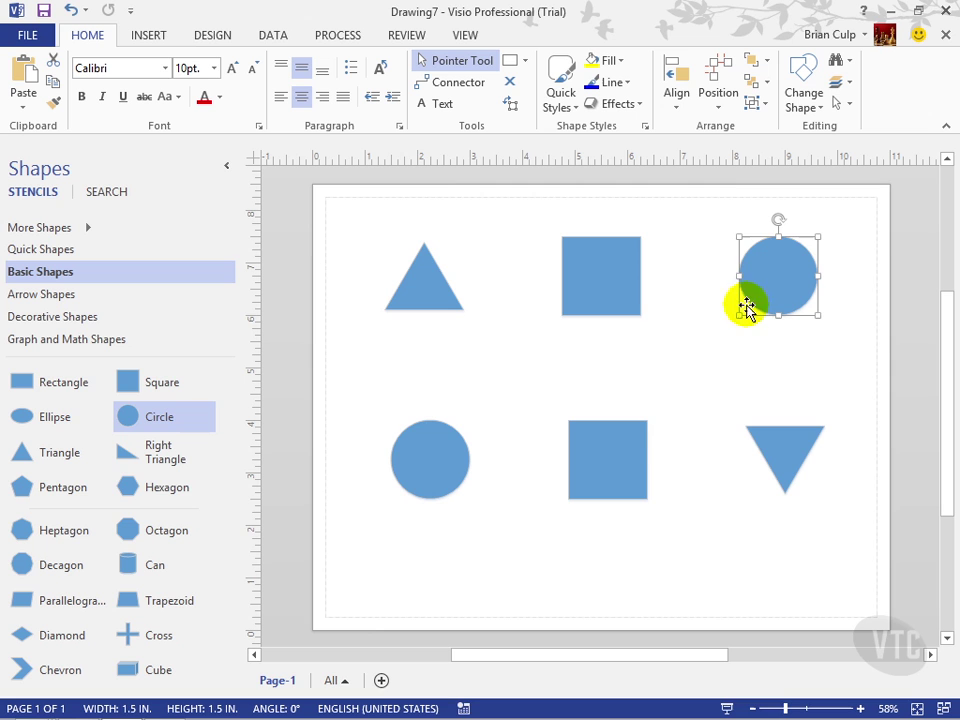
{"action": "left_click", "coordinate": [628, 446]}
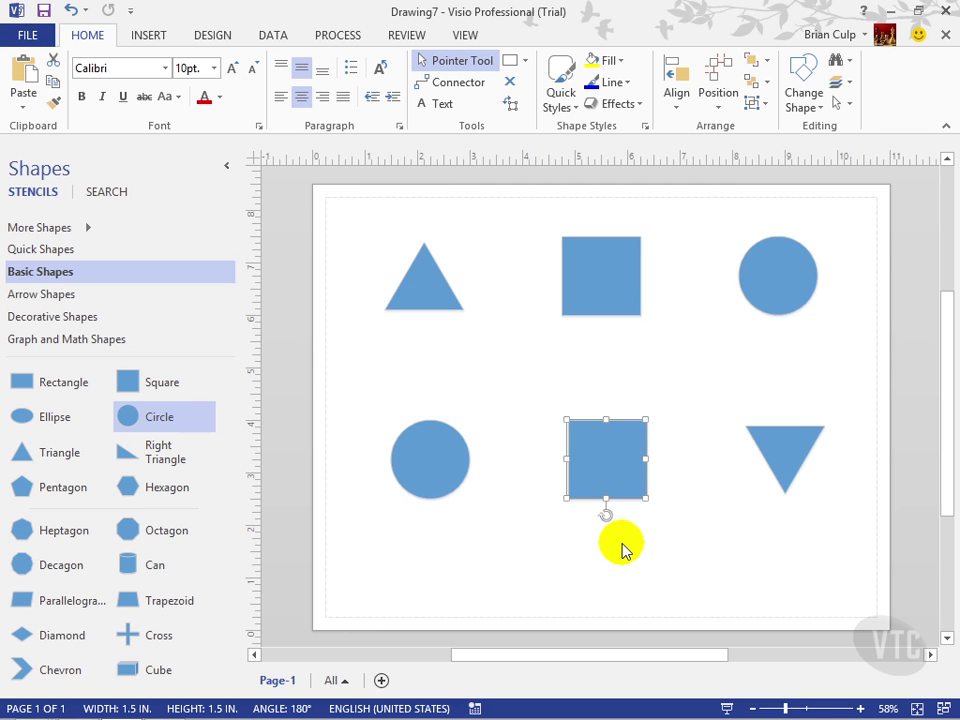
{"action": "left_click", "coordinate": [624, 448]}
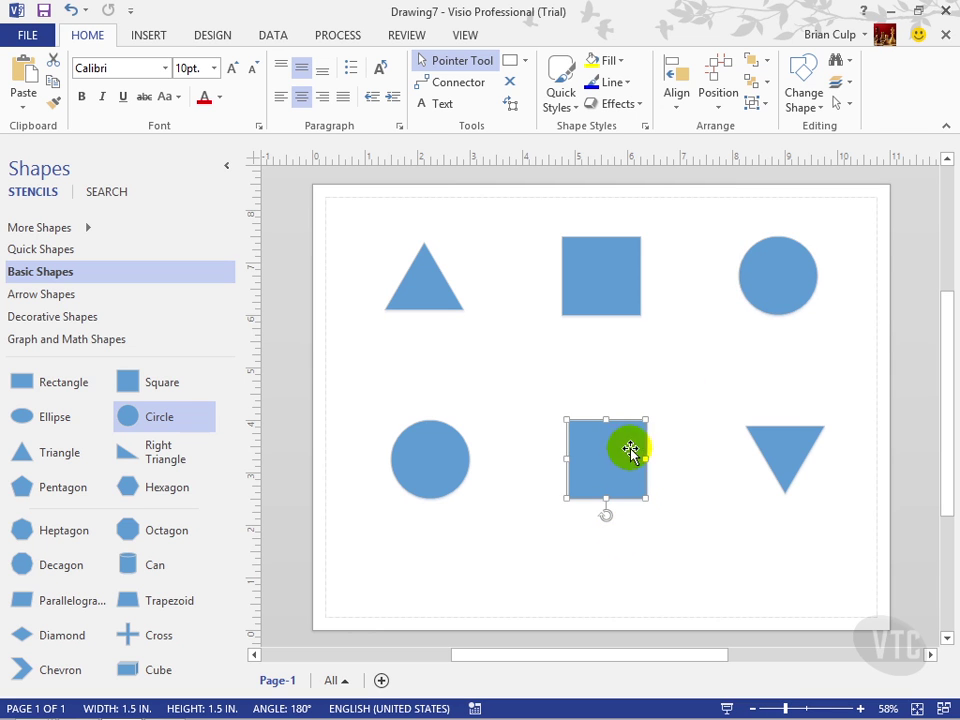
{"action": "left_click", "coordinate": [610, 463]}
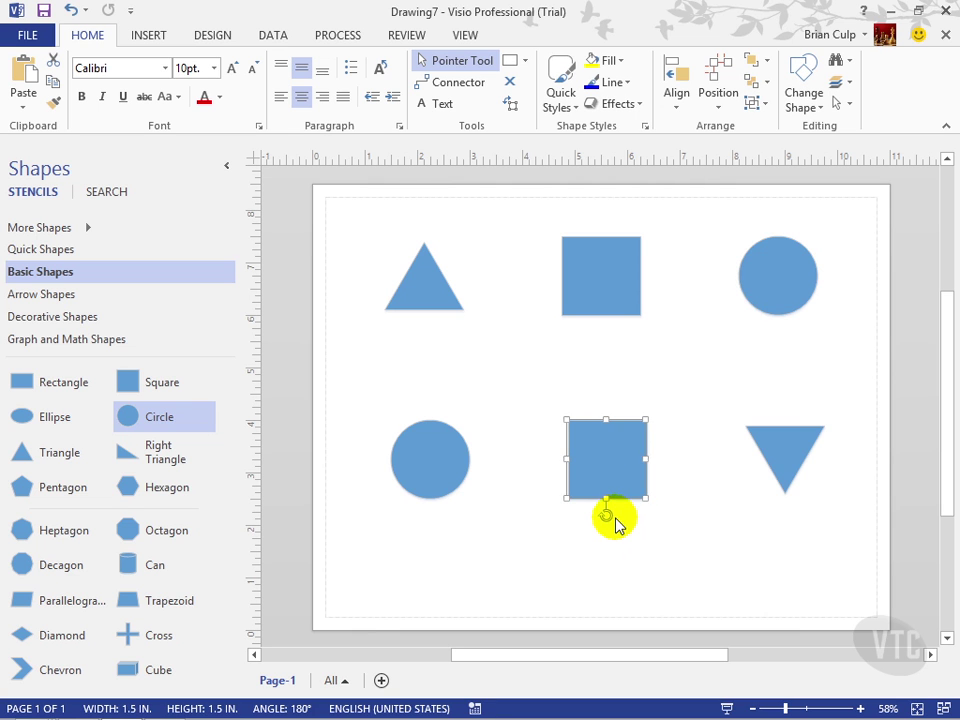
{"action": "left_click", "coordinate": [766, 274], "text": "shift"}
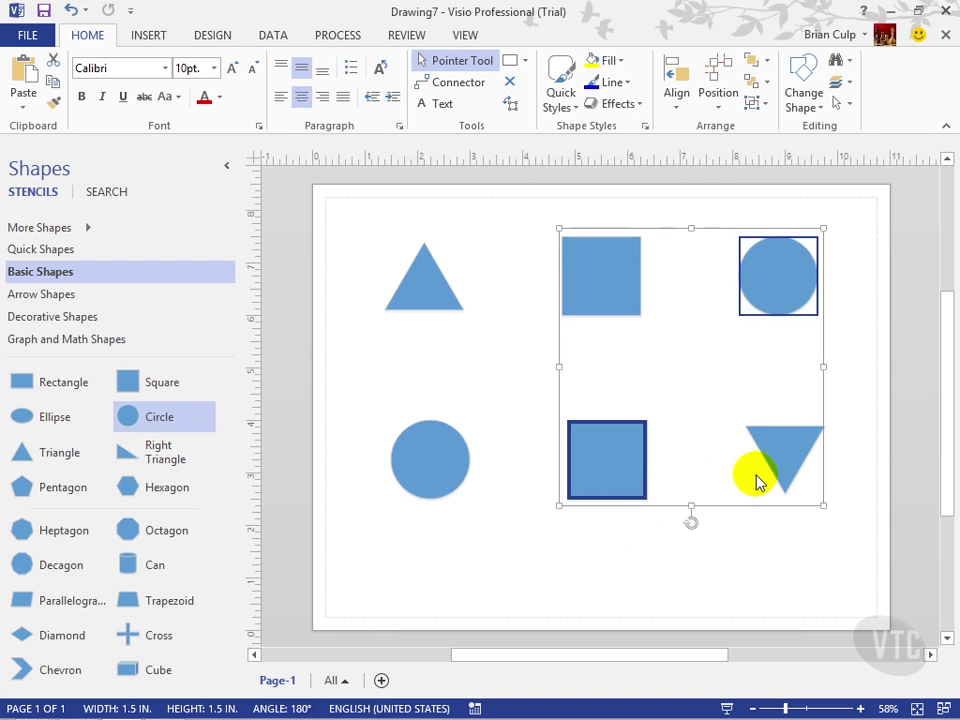
{"action": "left_click", "coordinate": [795, 287]}
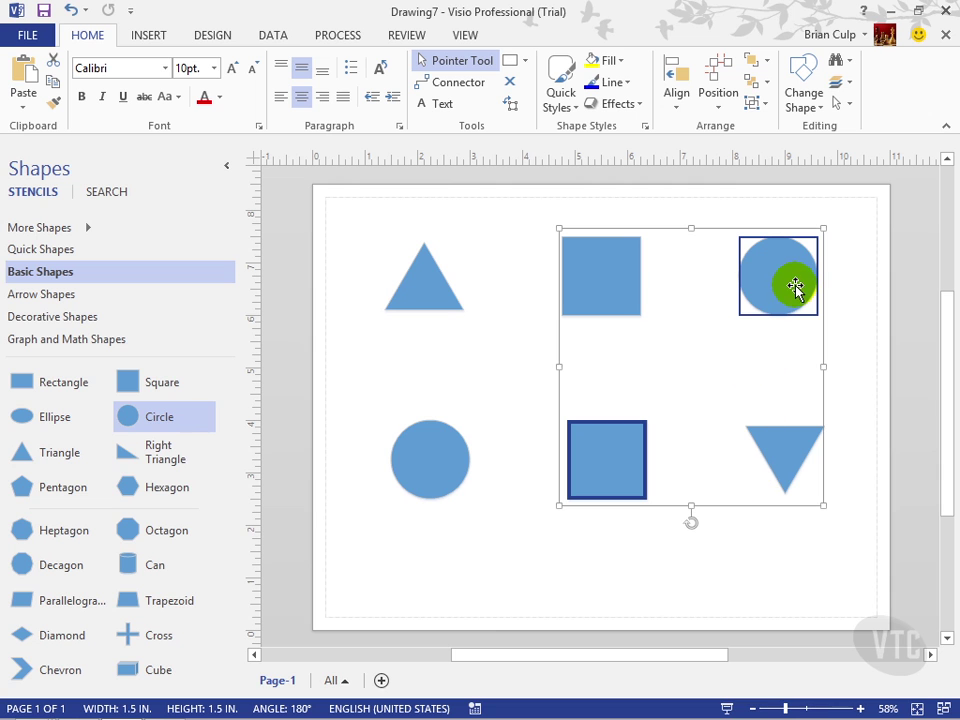
{"action": "left_click_drag", "start_coordinate": [703, 507], "coordinate": [708, 606]}
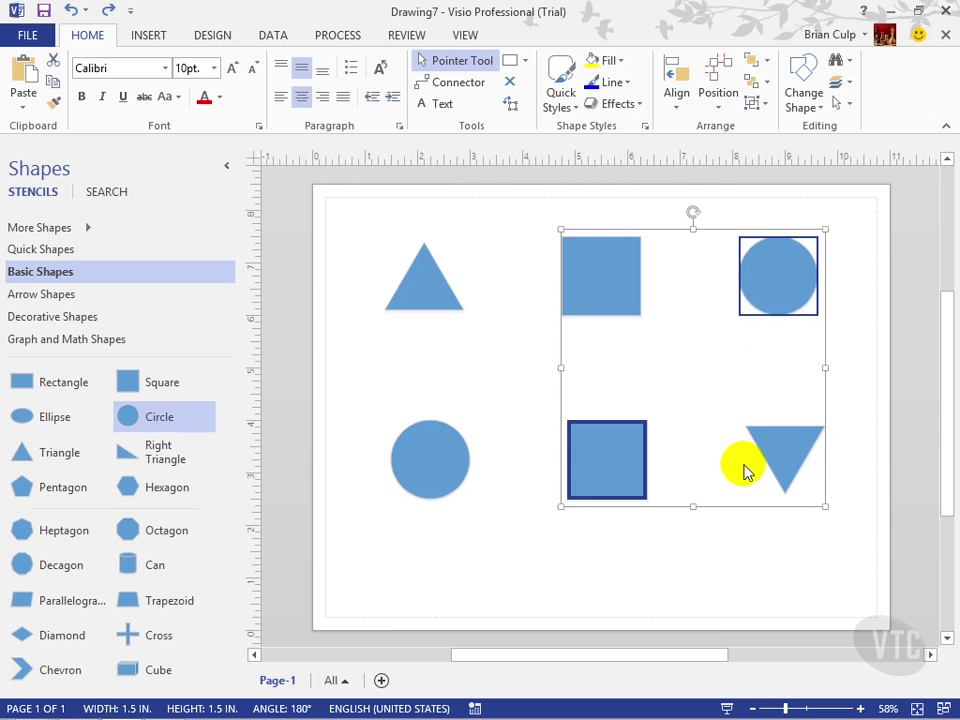
{"action": "key", "text": "ctrl+z"}
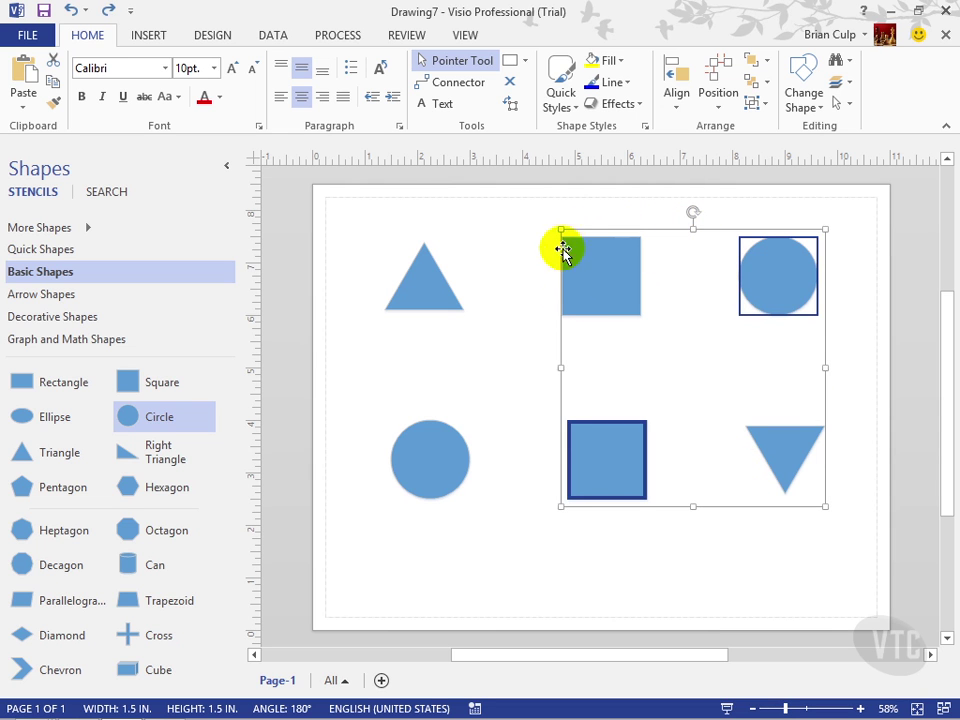
{"action": "left_click", "coordinate": [610, 281]}
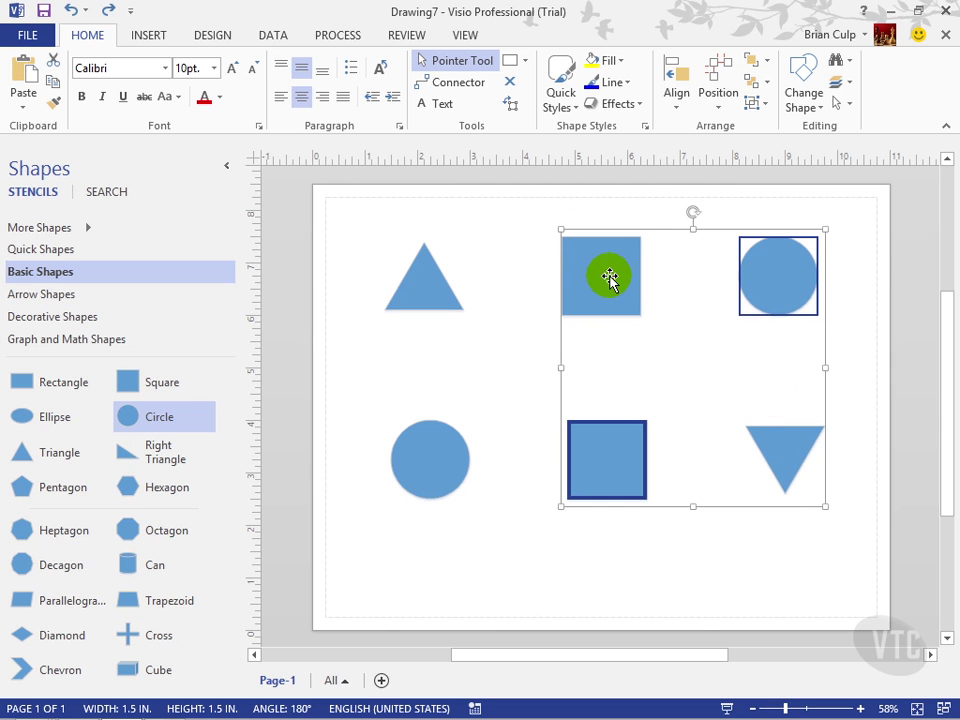
{"action": "left_click", "coordinate": [801, 455]}
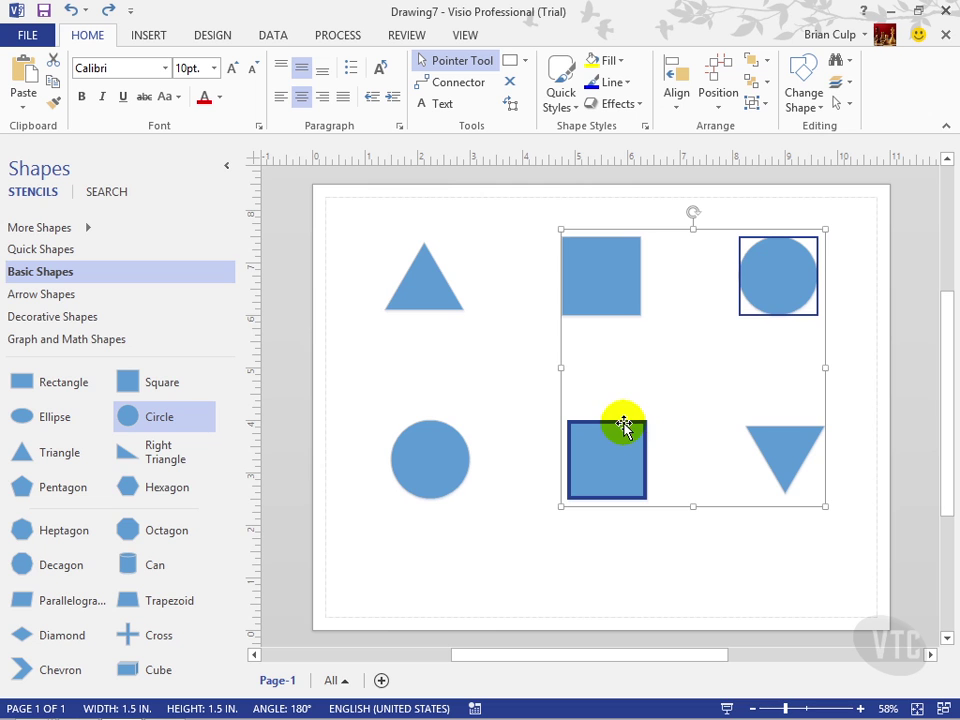
{"action": "left_click", "coordinate": [800, 310]}
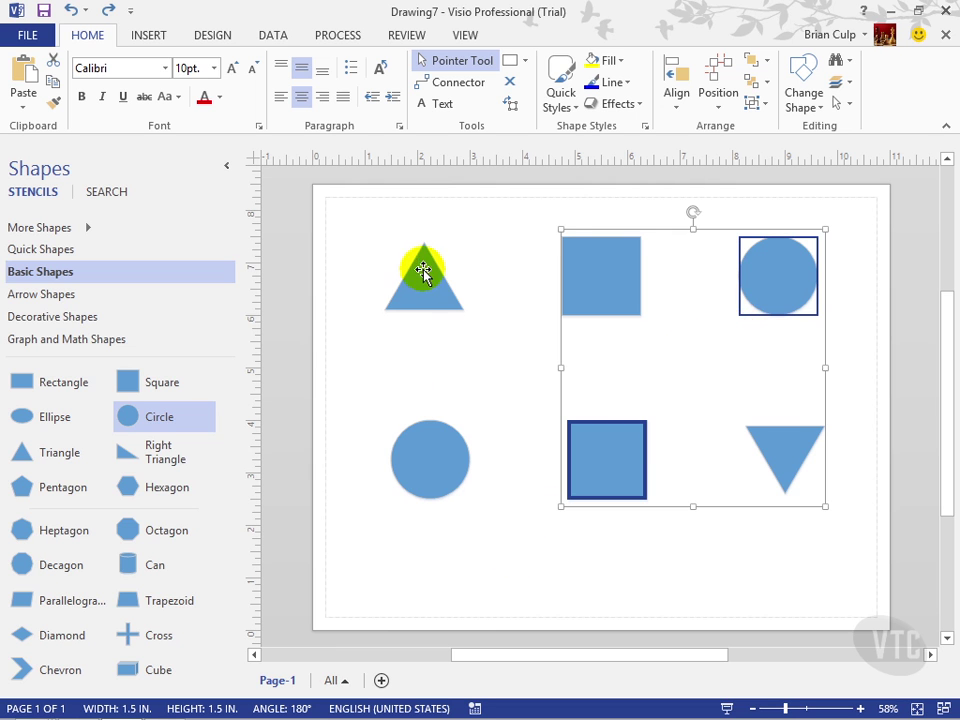
{"action": "left_click", "coordinate": [424, 279]}
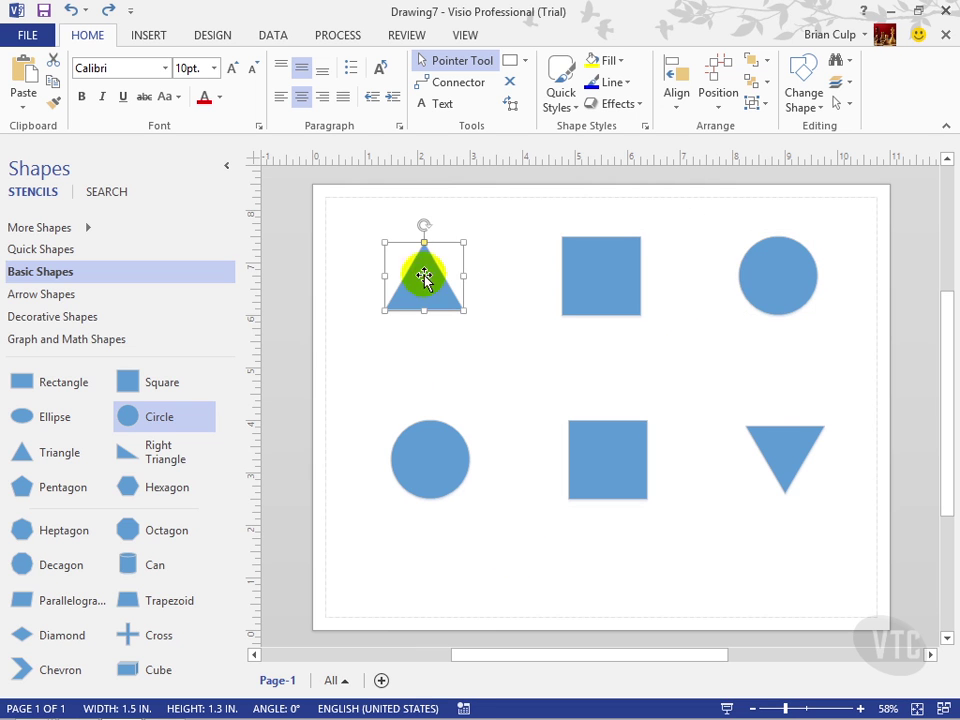
{"action": "left_click", "coordinate": [796, 455], "text": "shift"}
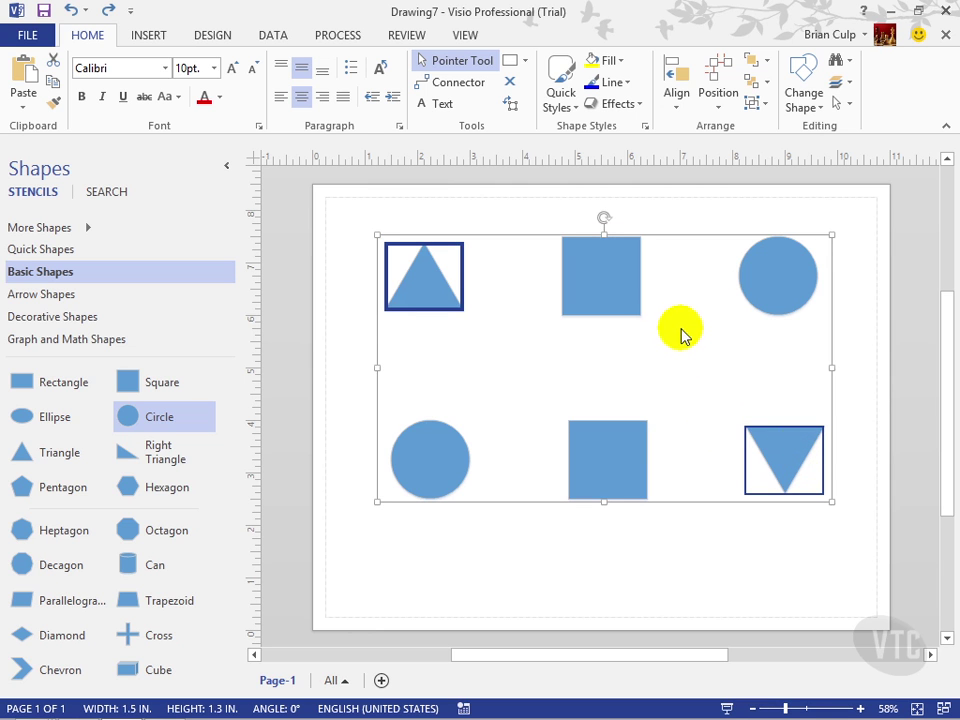
{"action": "left_click_drag", "start_coordinate": [658, 240], "coordinate": [662, 332]}
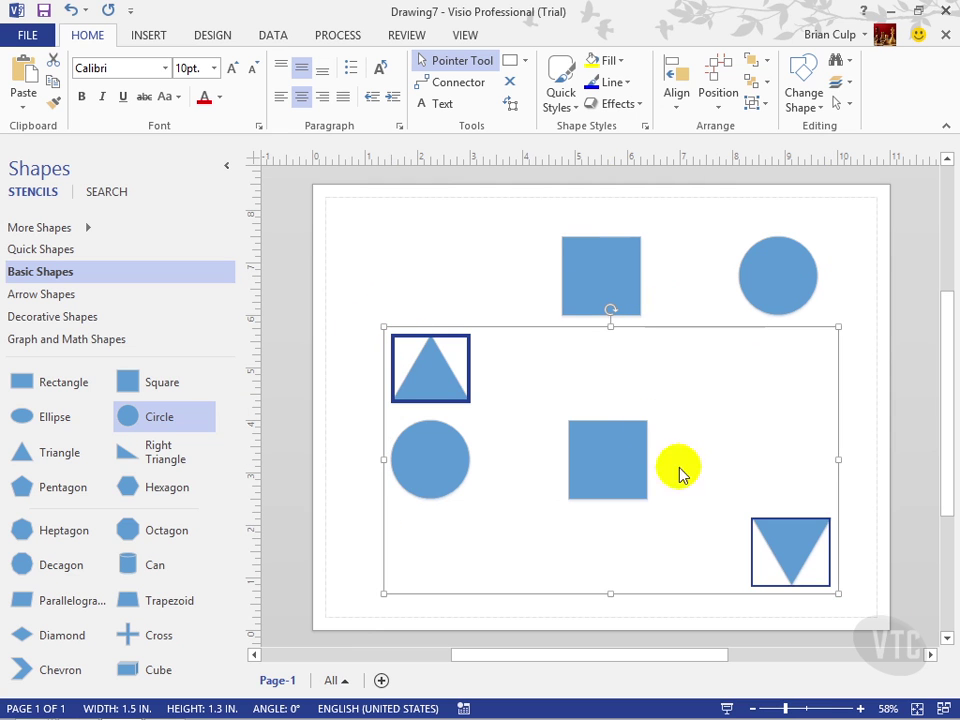
{"action": "key", "text": "ctrl+z"}
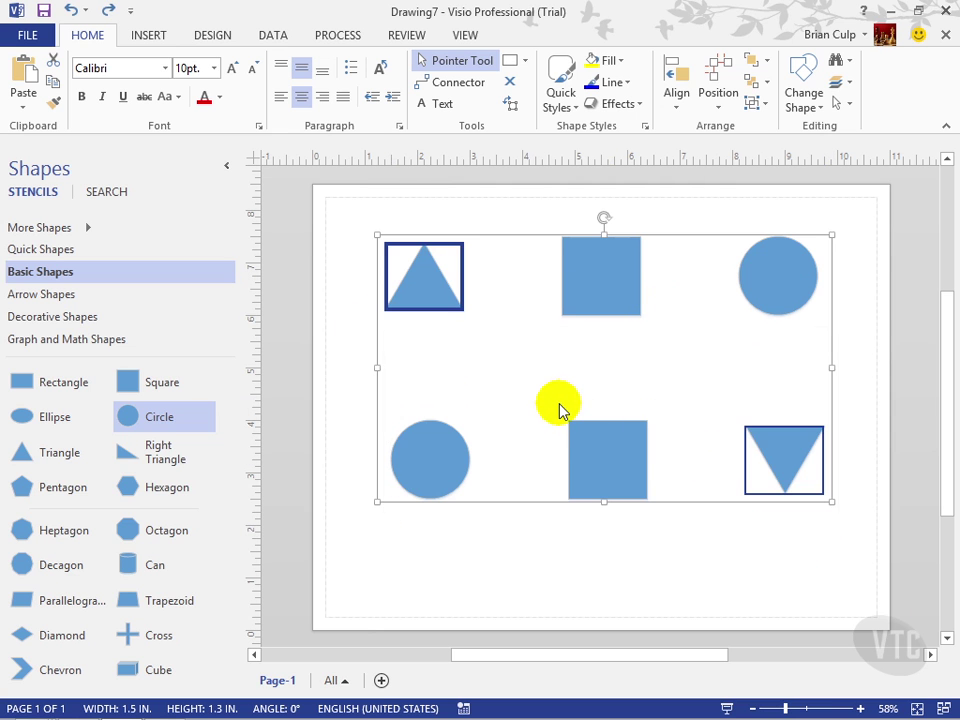
{"action": "left_click", "coordinate": [567, 546]}
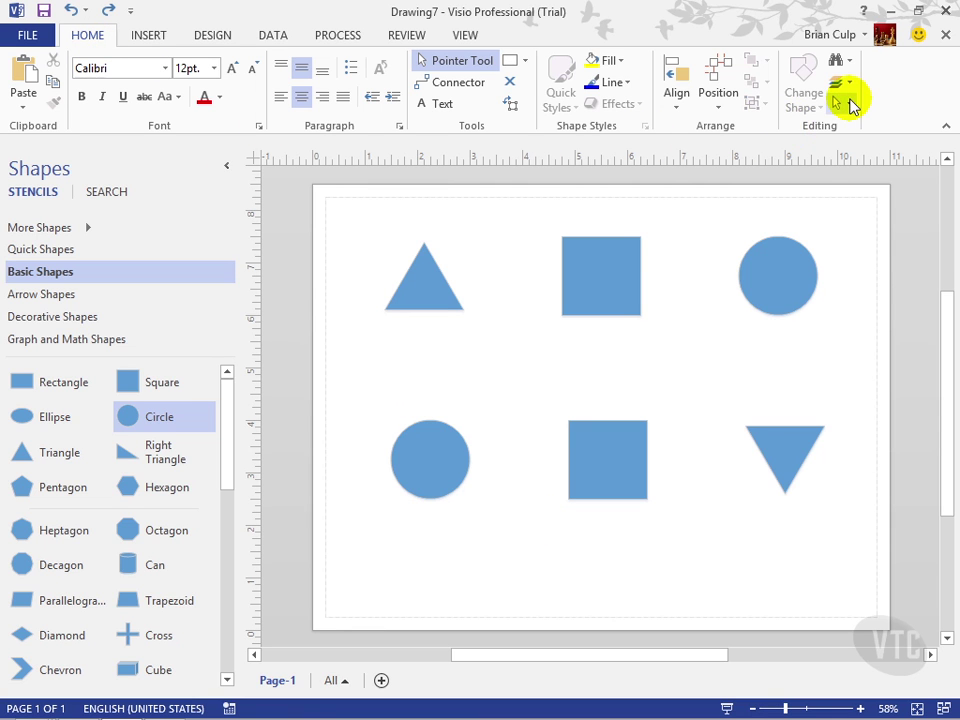
Change the Select mode to Lasso Select.
{"action": "left_click", "coordinate": [850, 104]}
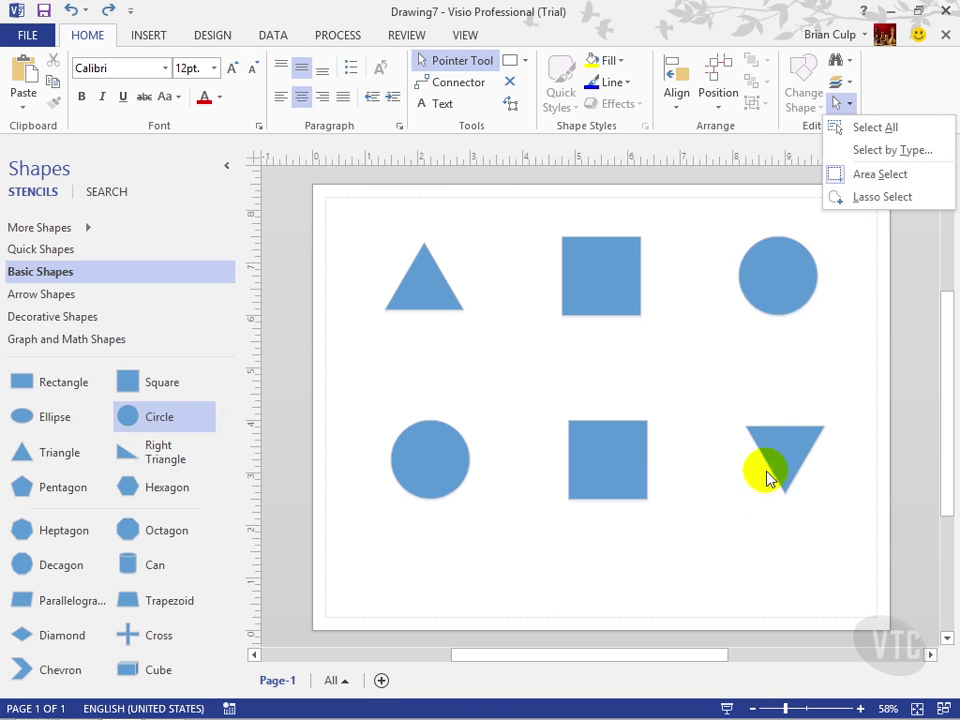
{"action": "left_click", "coordinate": [697, 521]}
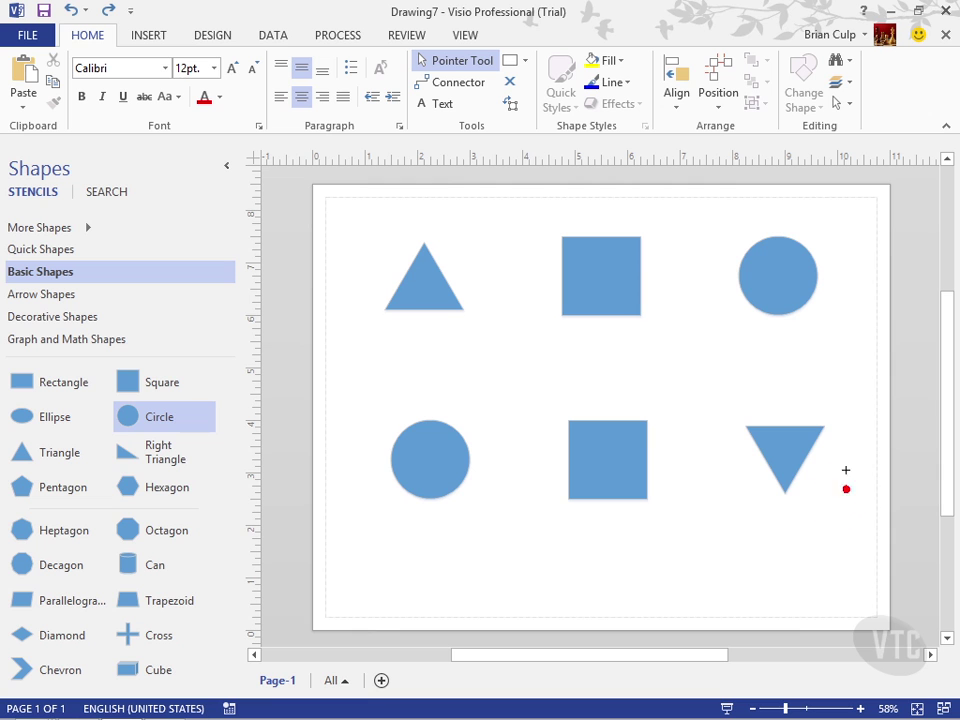
{"action": "left_click_drag", "start_coordinate": [846, 470], "coordinate": [827, 399]}
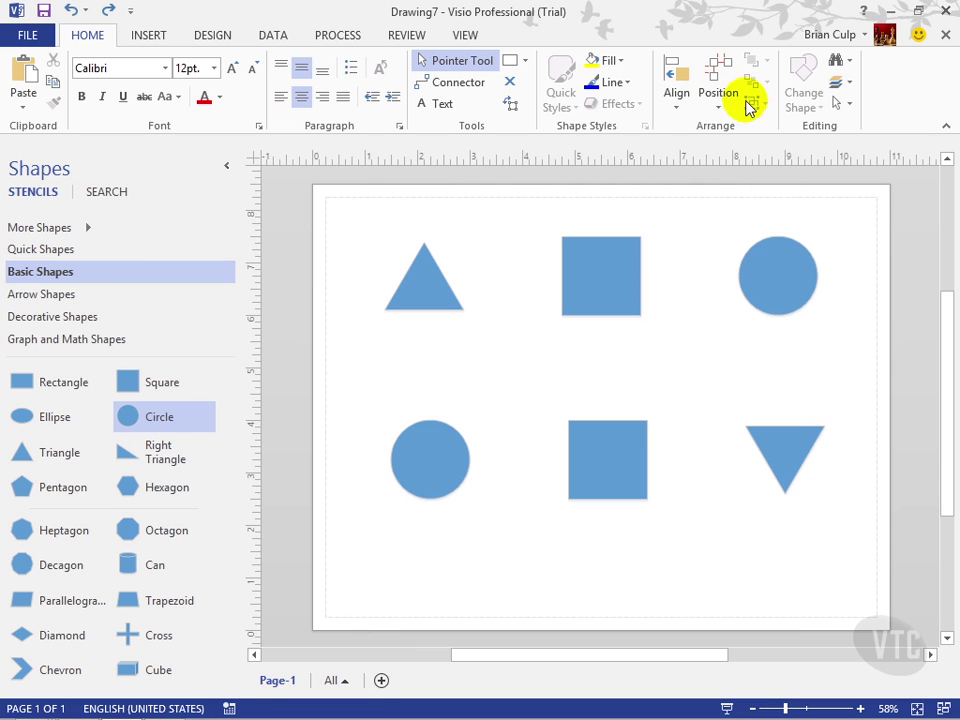
{"action": "left_click", "coordinate": [845, 104]}
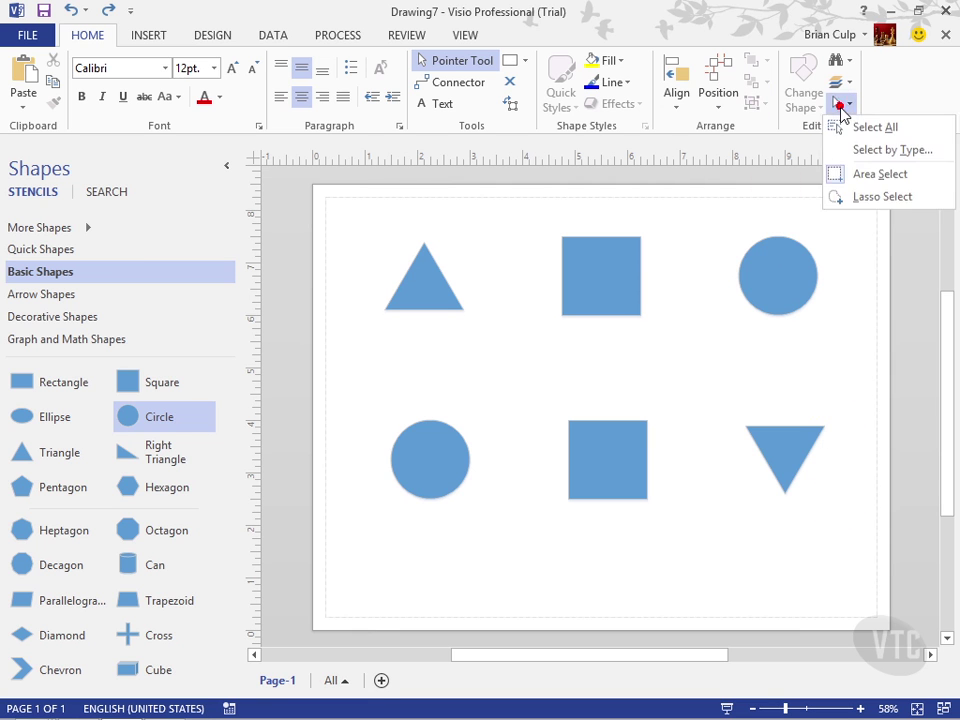
{"action": "left_click", "coordinate": [846, 197]}
Lasso the upward triangle, top square and inverted triangle, then undo a trial move of them.
{"action": "mouse_move", "coordinate": [811, 510]}
{"action": "left_mouse_down"}
{"action": "mouse_move", "coordinate": [846, 456]}
{"action": "mouse_move", "coordinate": [851, 411]}
{"action": "mouse_move", "coordinate": [754, 364]}
{"action": "mouse_move", "coordinate": [669, 281]}
{"action": "mouse_move", "coordinate": [636, 221]}
{"action": "mouse_move", "coordinate": [514, 203]}
{"action": "mouse_move", "coordinate": [373, 234]}
{"action": "mouse_move", "coordinate": [381, 334]}
{"action": "mouse_move", "coordinate": [508, 369]}
{"action": "mouse_move", "coordinate": [659, 390]}
{"action": "mouse_move", "coordinate": [718, 469]}
{"action": "mouse_move", "coordinate": [784, 523]}
{"action": "mouse_move", "coordinate": [836, 497]}
{"action": "left_mouse_up"}
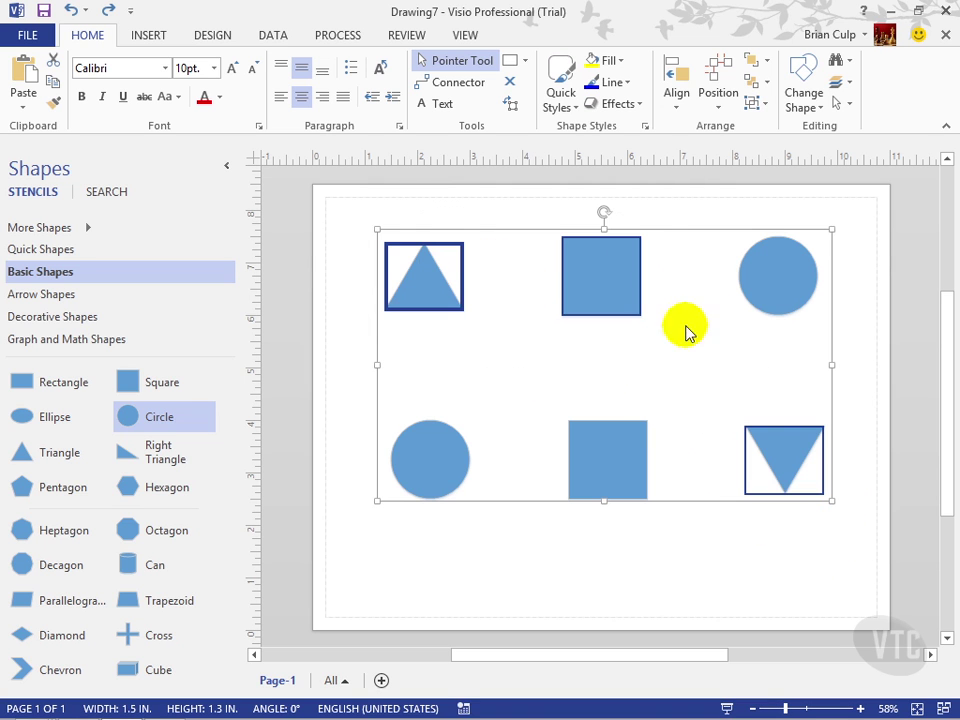
{"action": "left_click", "coordinate": [427, 457]}
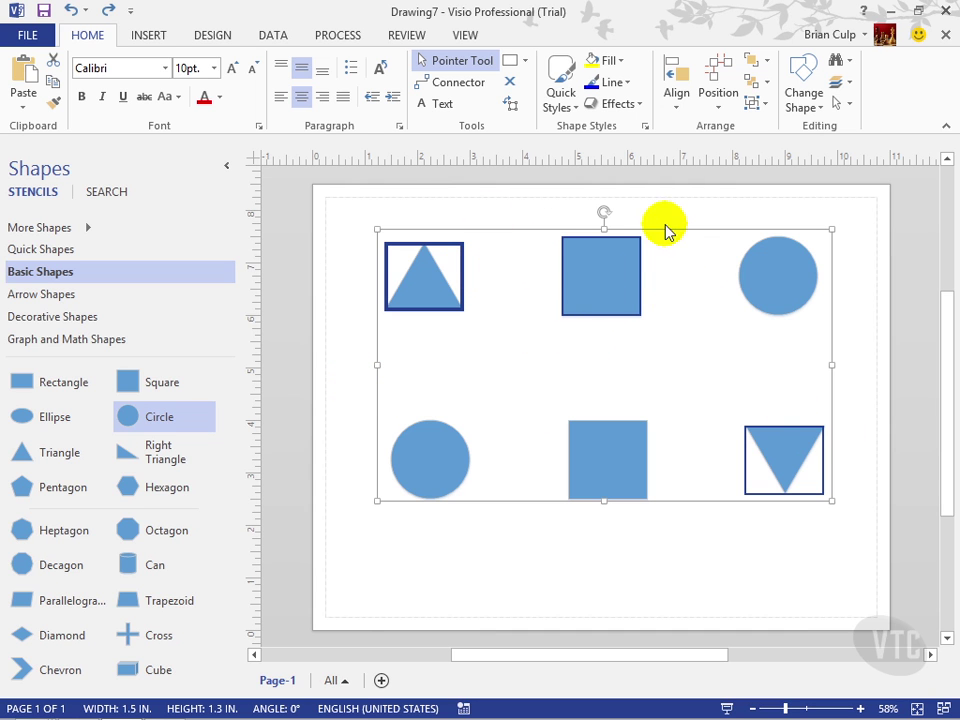
{"action": "left_click_drag", "start_coordinate": [665, 232], "coordinate": [717, 311]}
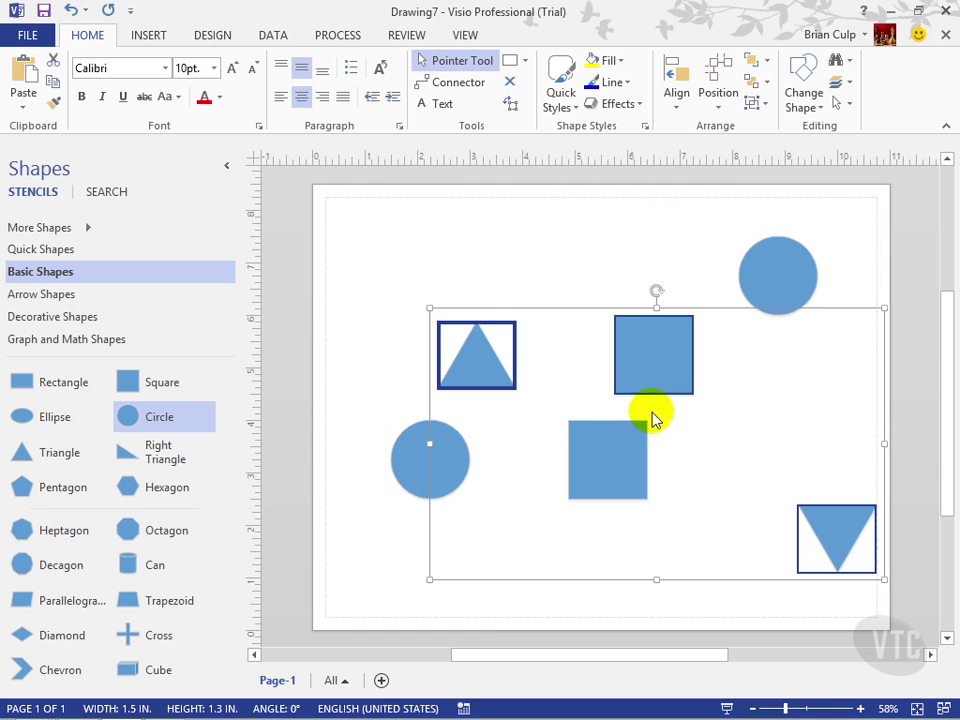
{"action": "key", "text": "ctrl+z"}
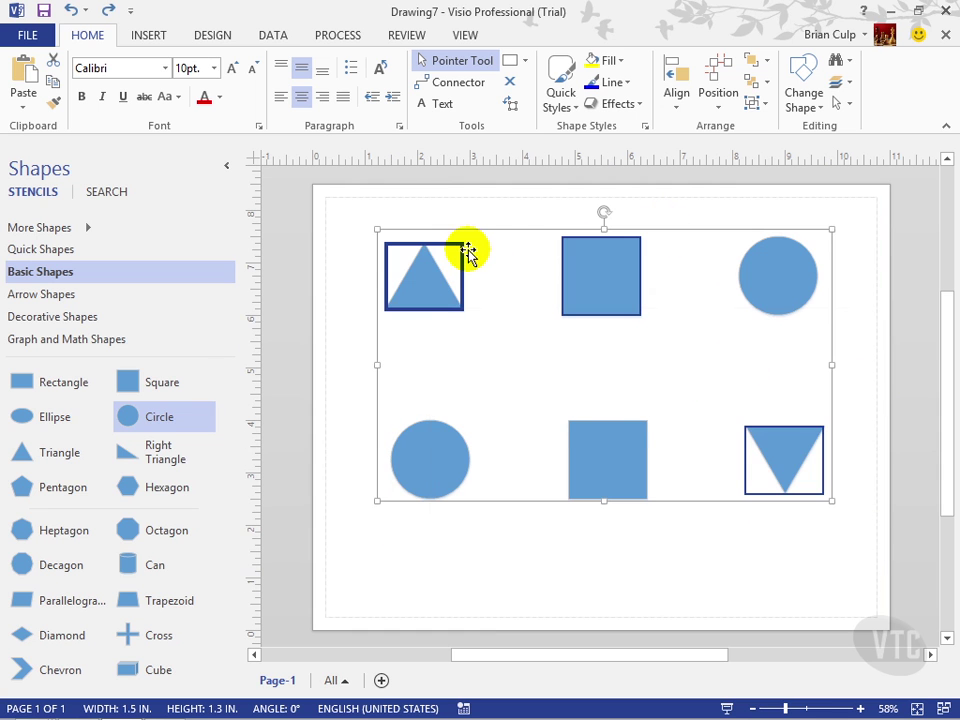